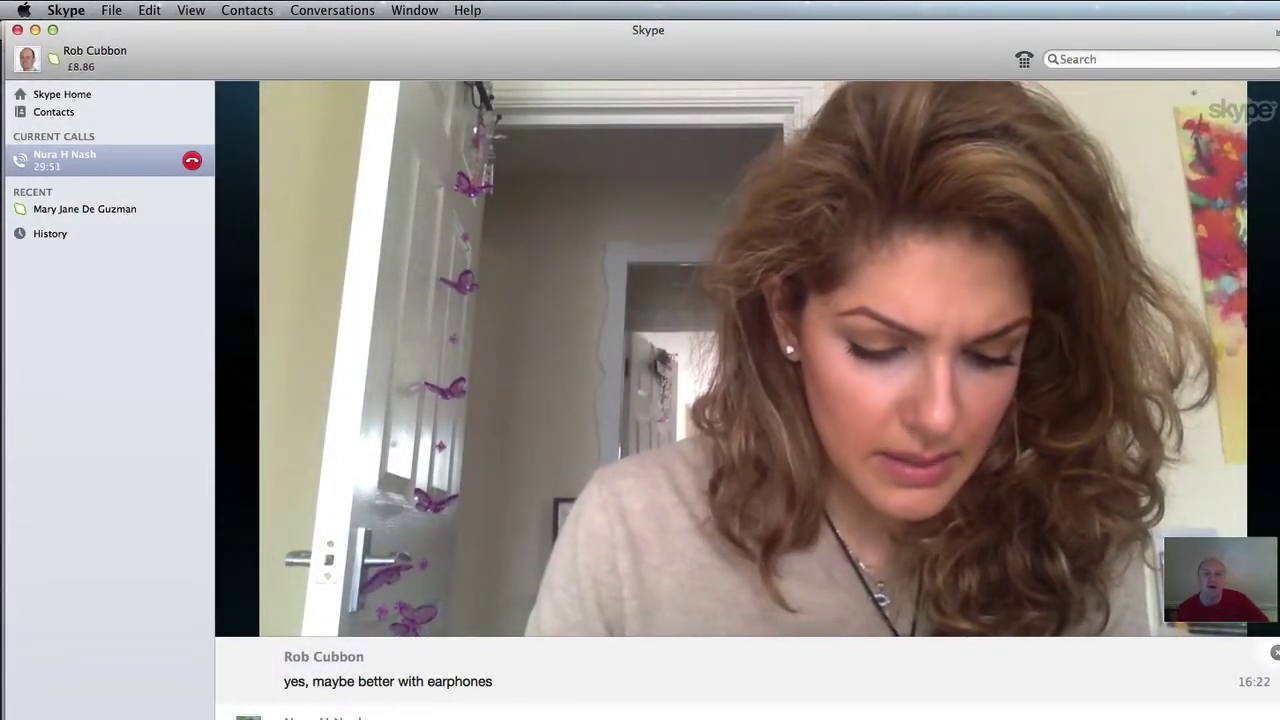
Bring Chrome forward and look over the live homepage and About page editor tabs.
{"action": "mouse_move", "coordinate": [365, 640]}
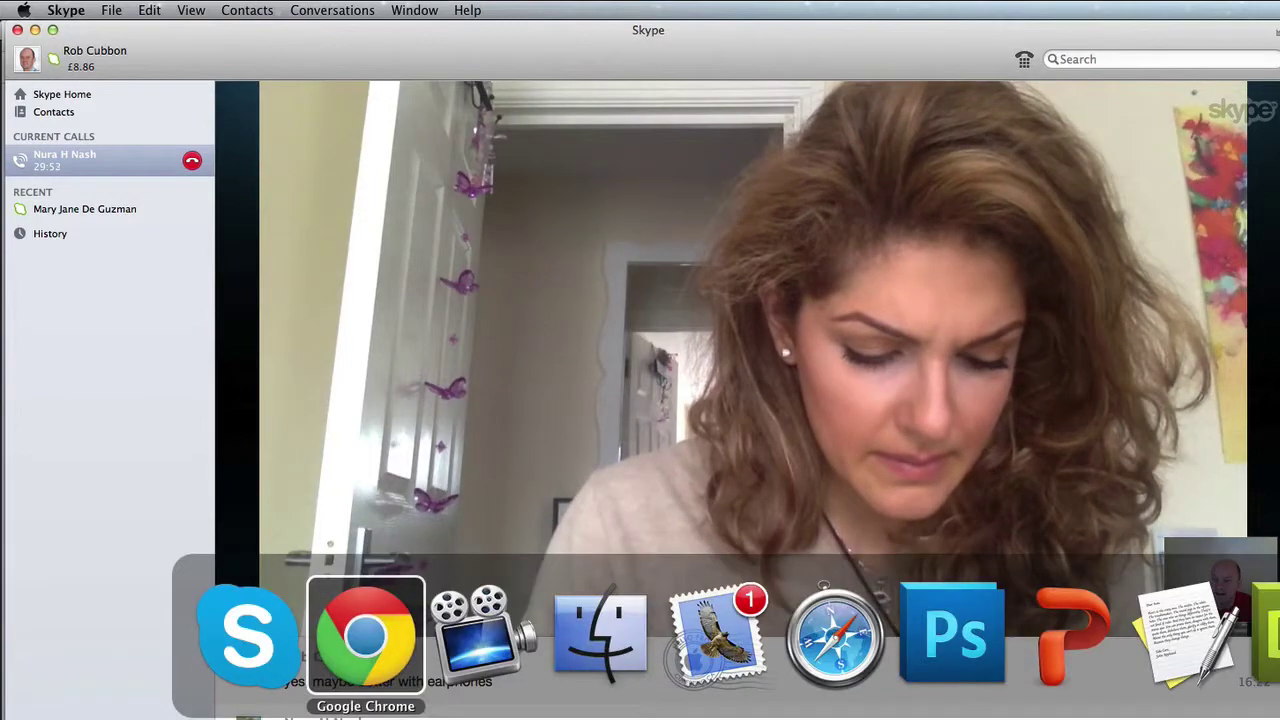
{"action": "left_click", "coordinate": [365, 640]}
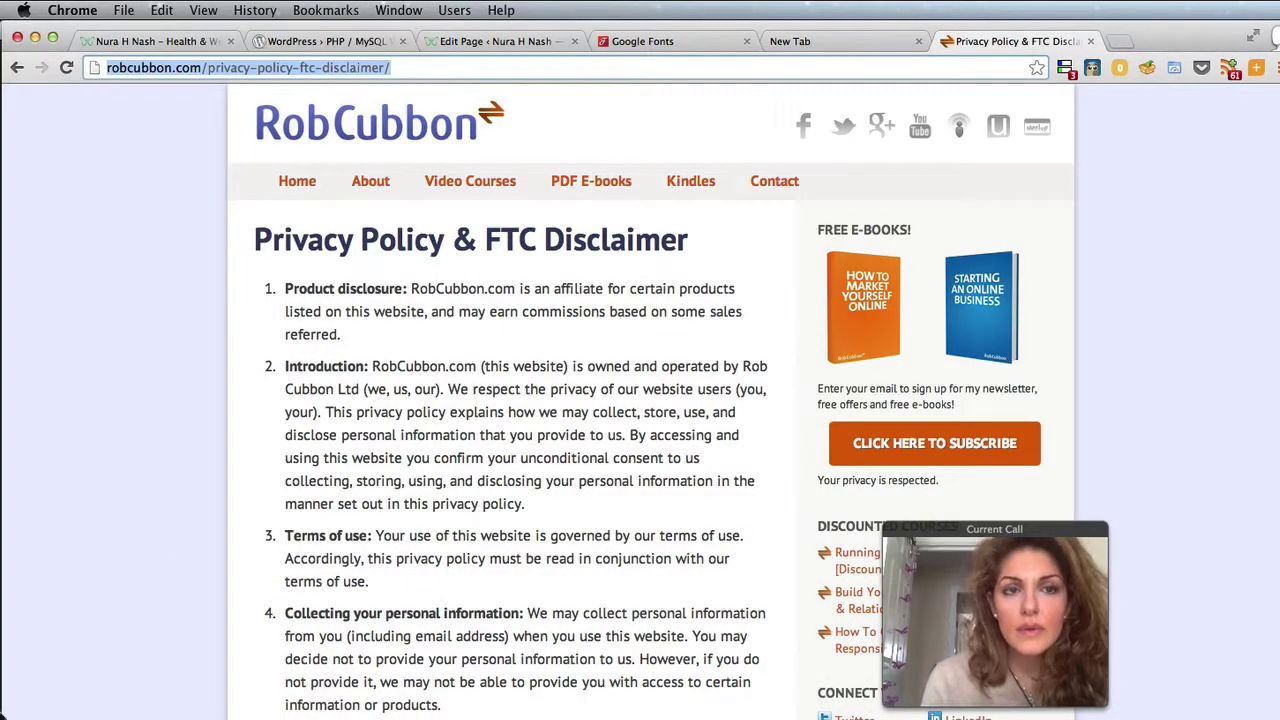
{"action": "left_click", "coordinate": [113, 42]}
{"action": "left_click", "coordinate": [448, 42]}
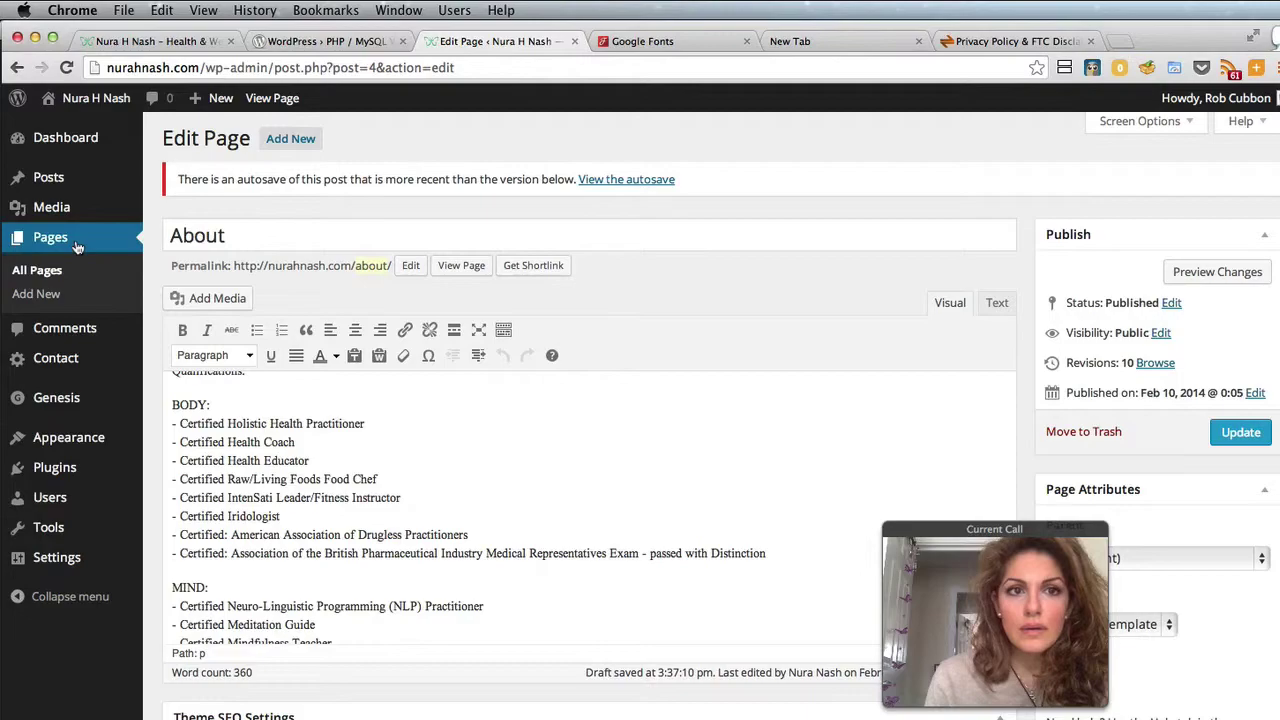
Open the WordPress Pages list, then the Appearance section of the admin sidebar.
{"action": "left_click", "coordinate": [77, 246]}
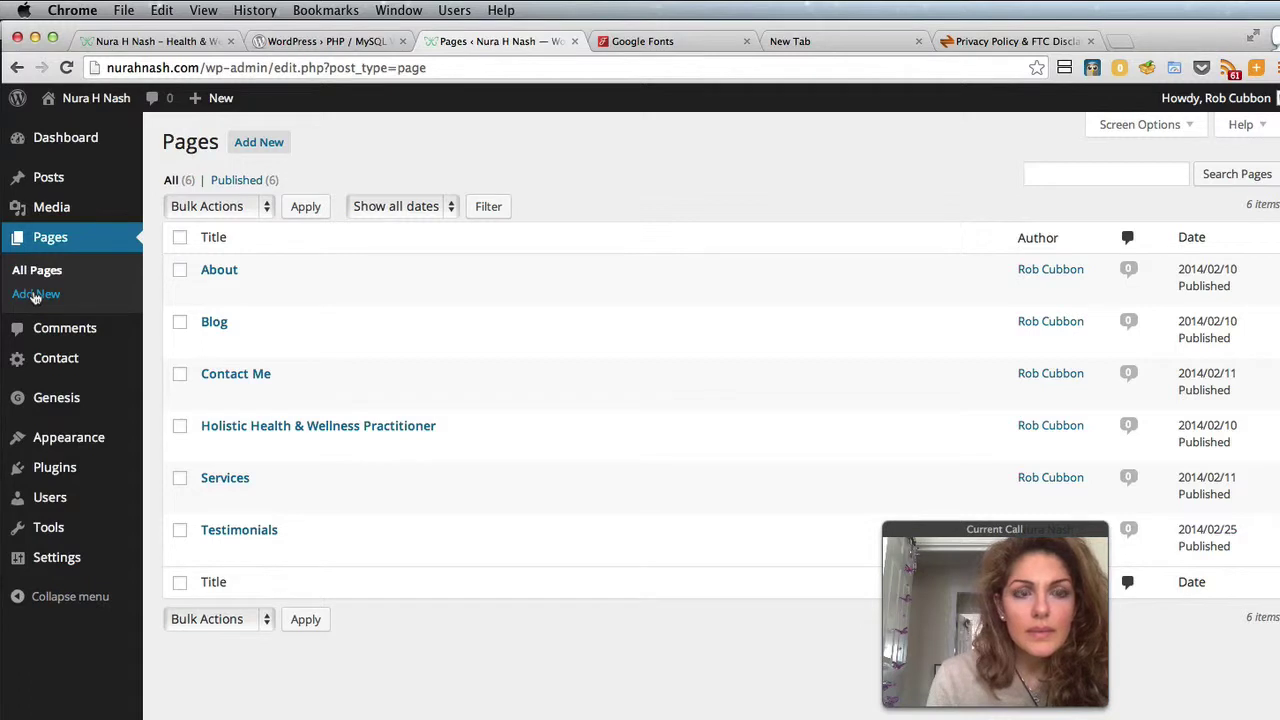
{"action": "mouse_move", "coordinate": [228, 527]}
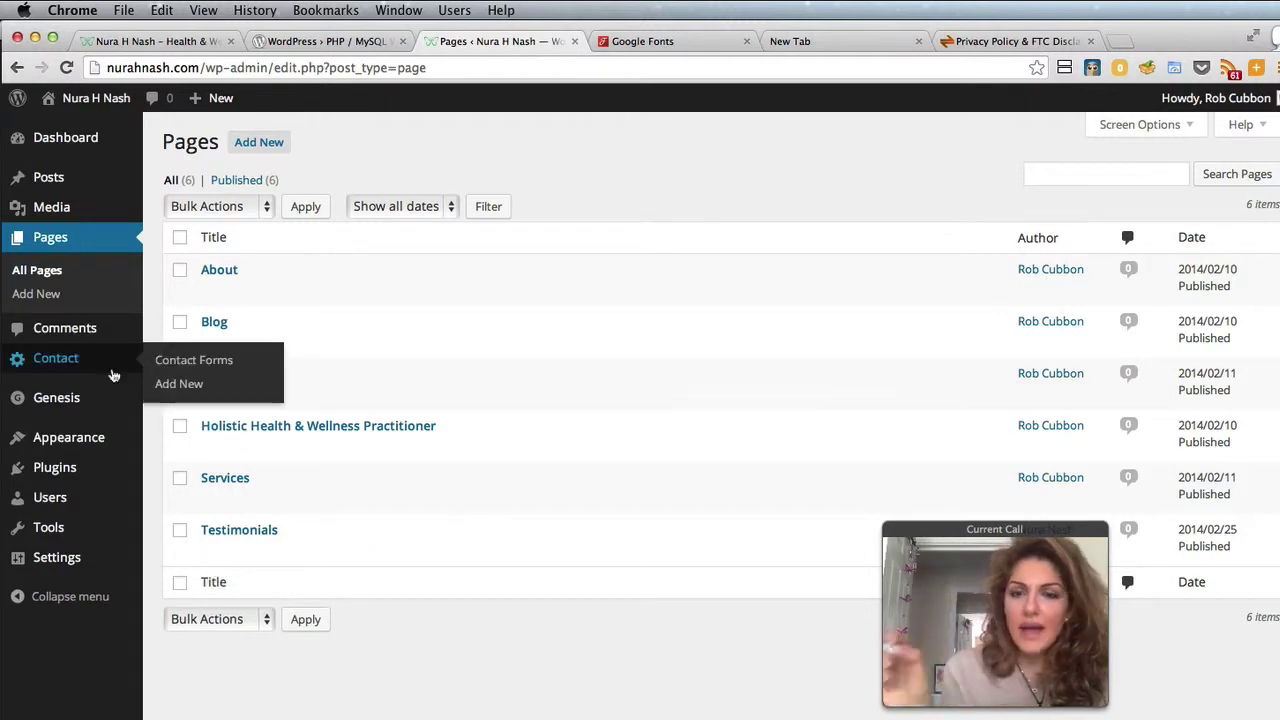
{"action": "mouse_move", "coordinate": [110, 438]}
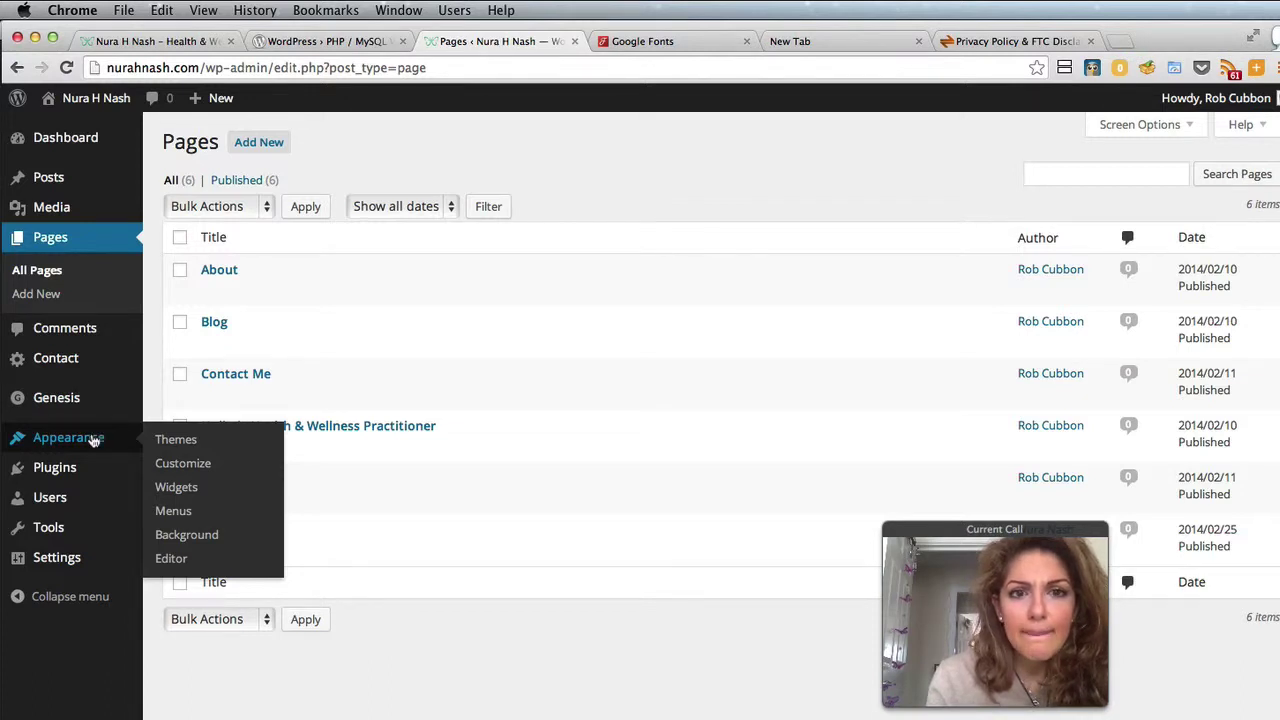
{"action": "left_click", "coordinate": [115, 443]}
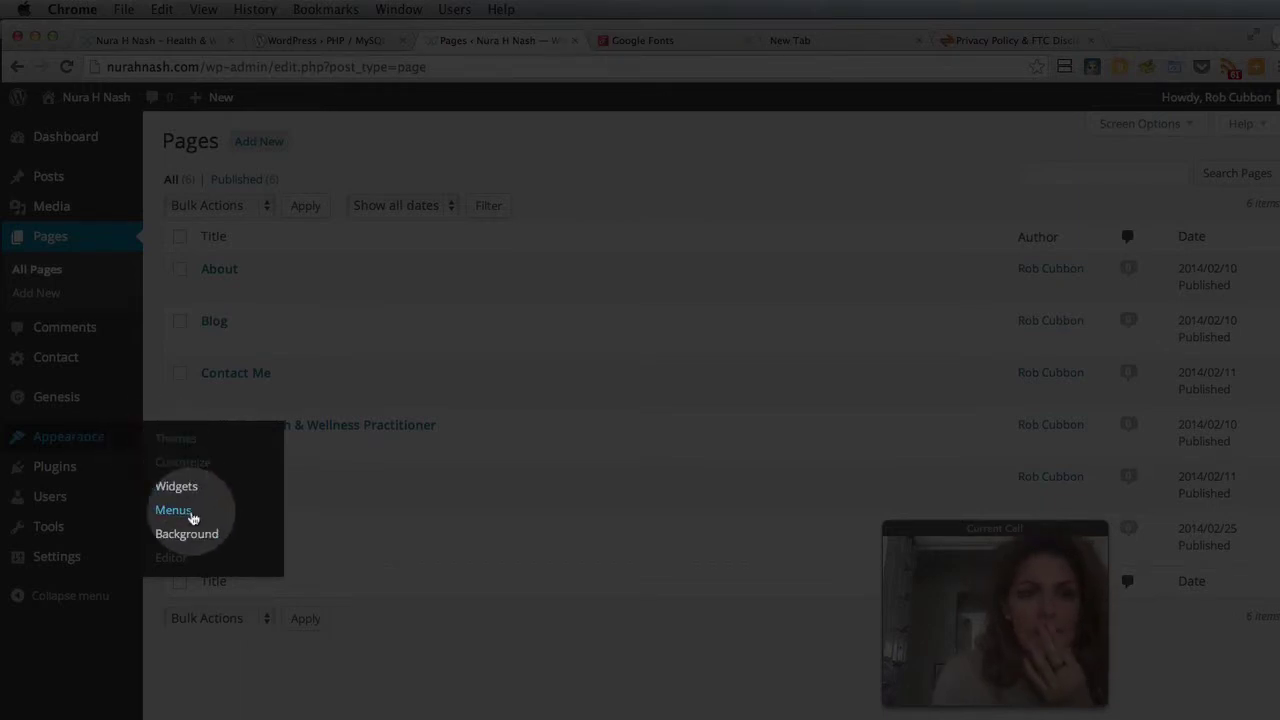
In the navbar menu editor, tick the Testimonials page in the Pages box.
{"action": "left_click", "coordinate": [175, 511]}
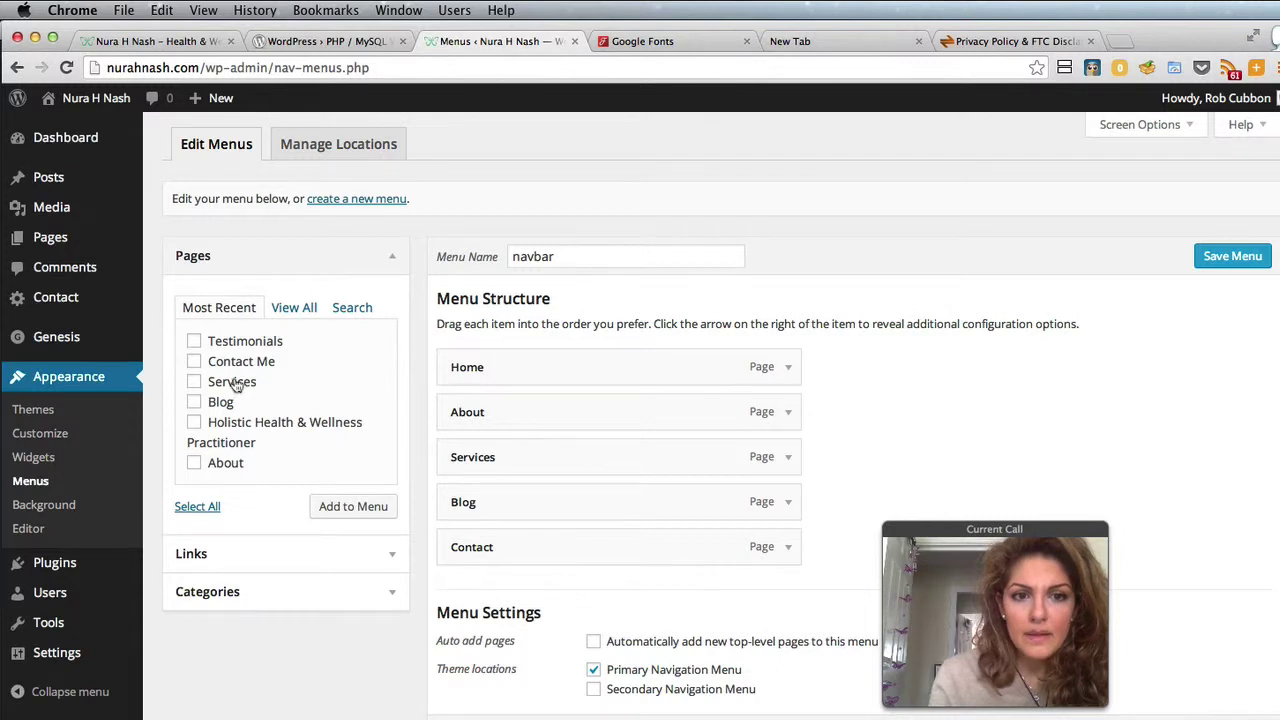
{"action": "scroll", "coordinate": [233, 404], "scroll_direction": "down", "scroll_amount": 2}
{"action": "scroll", "coordinate": [233, 404], "scroll_direction": "up", "scroll_amount": 1}
{"action": "scroll", "coordinate": [233, 404], "scroll_direction": "up", "scroll_amount": 1}
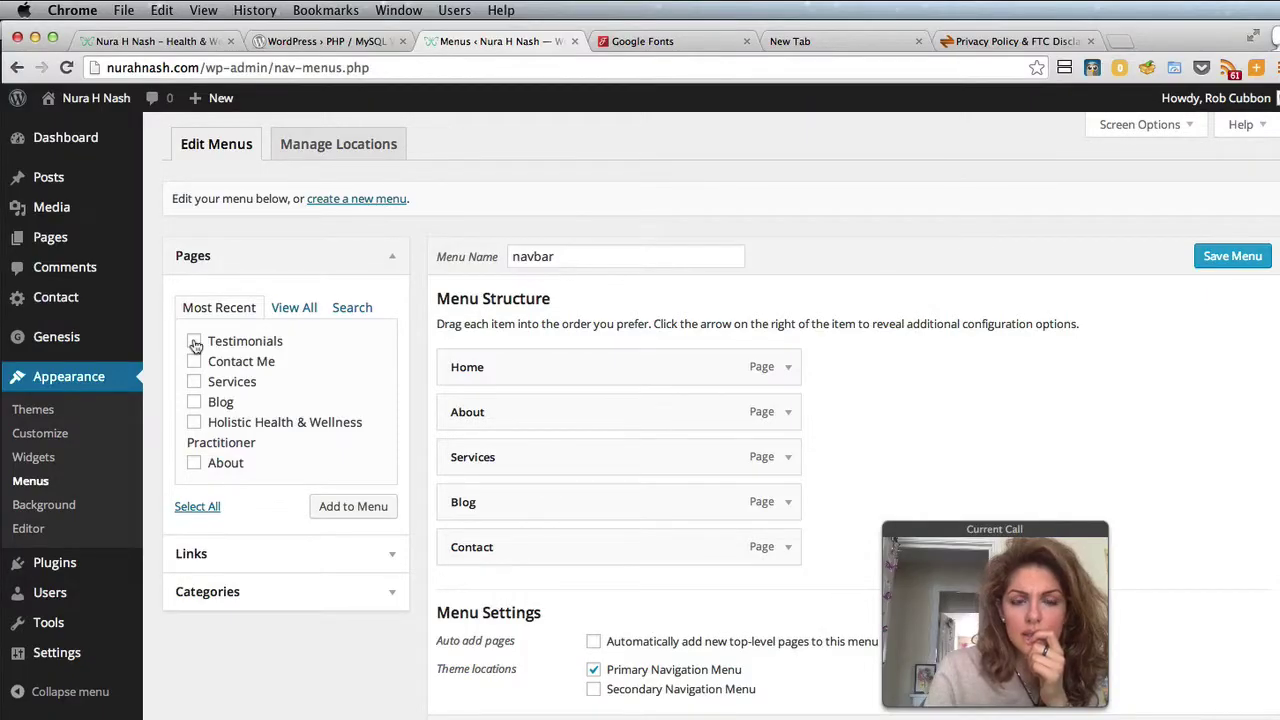
{"action": "left_click", "coordinate": [195, 342]}
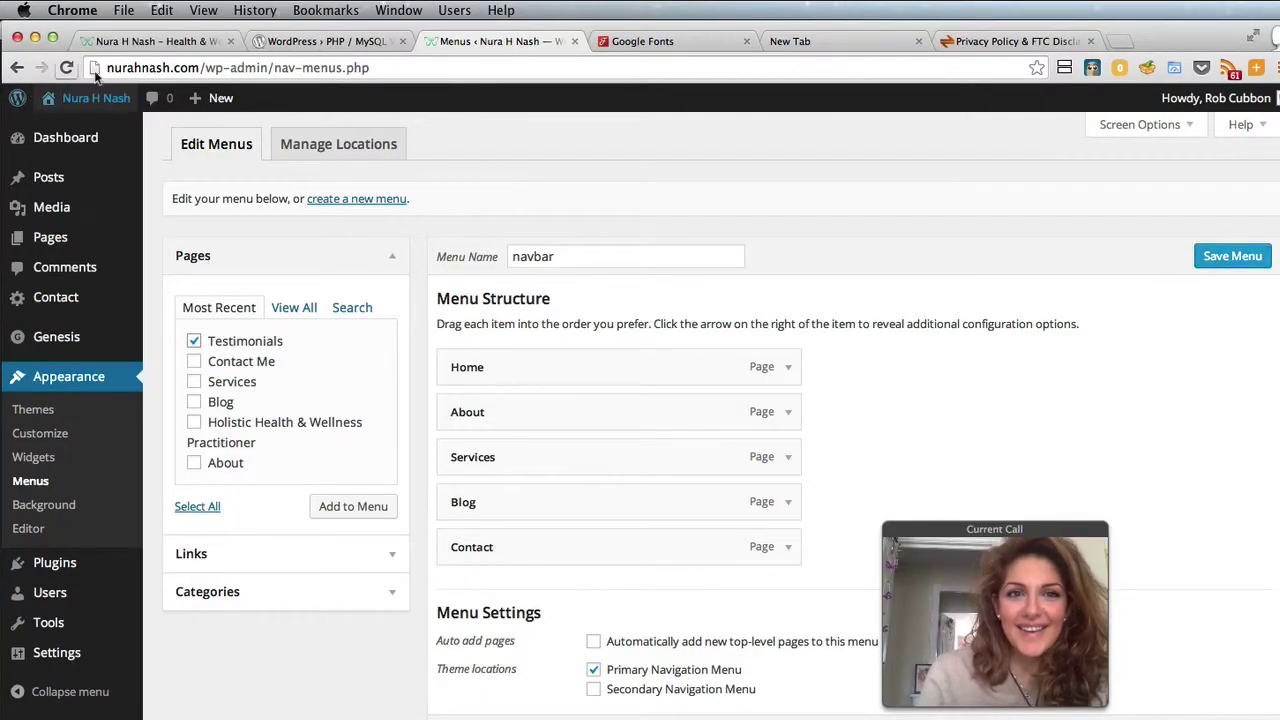
Reload the live homepage and follow the new TESTIMONIALS link in the site navigation.
{"action": "left_click", "coordinate": [150, 42]}
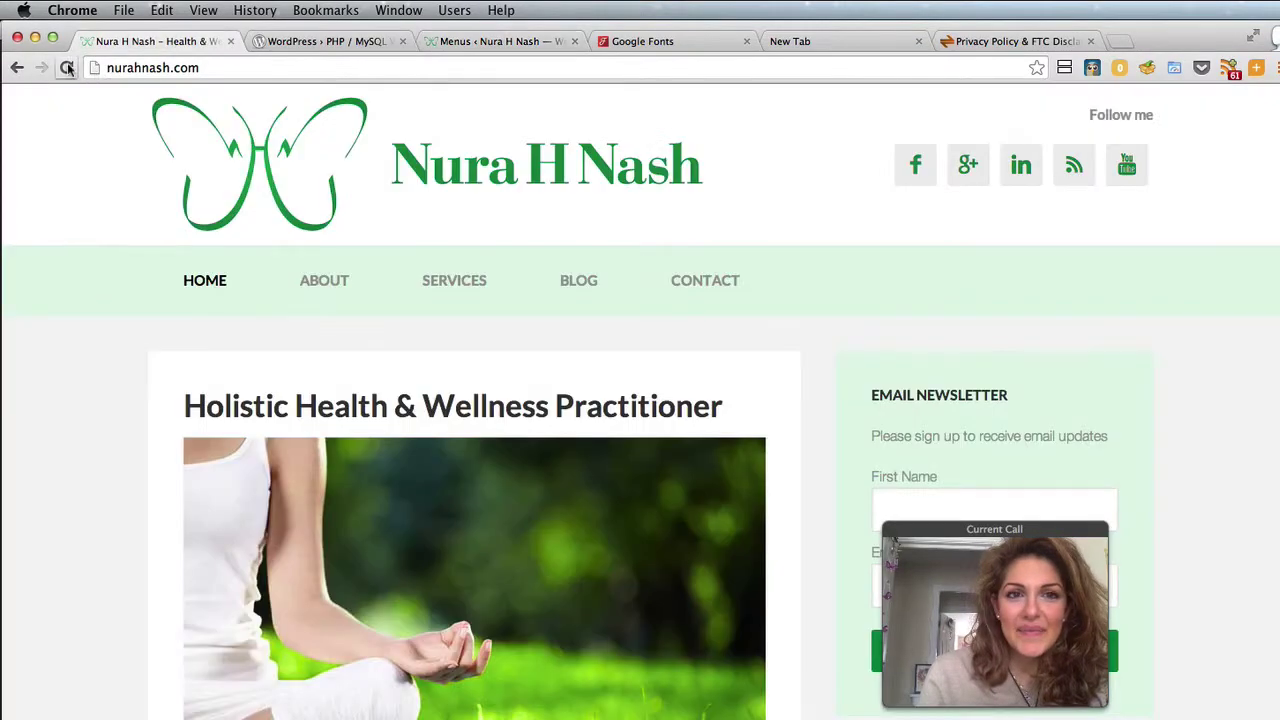
{"action": "left_click", "coordinate": [67, 67]}
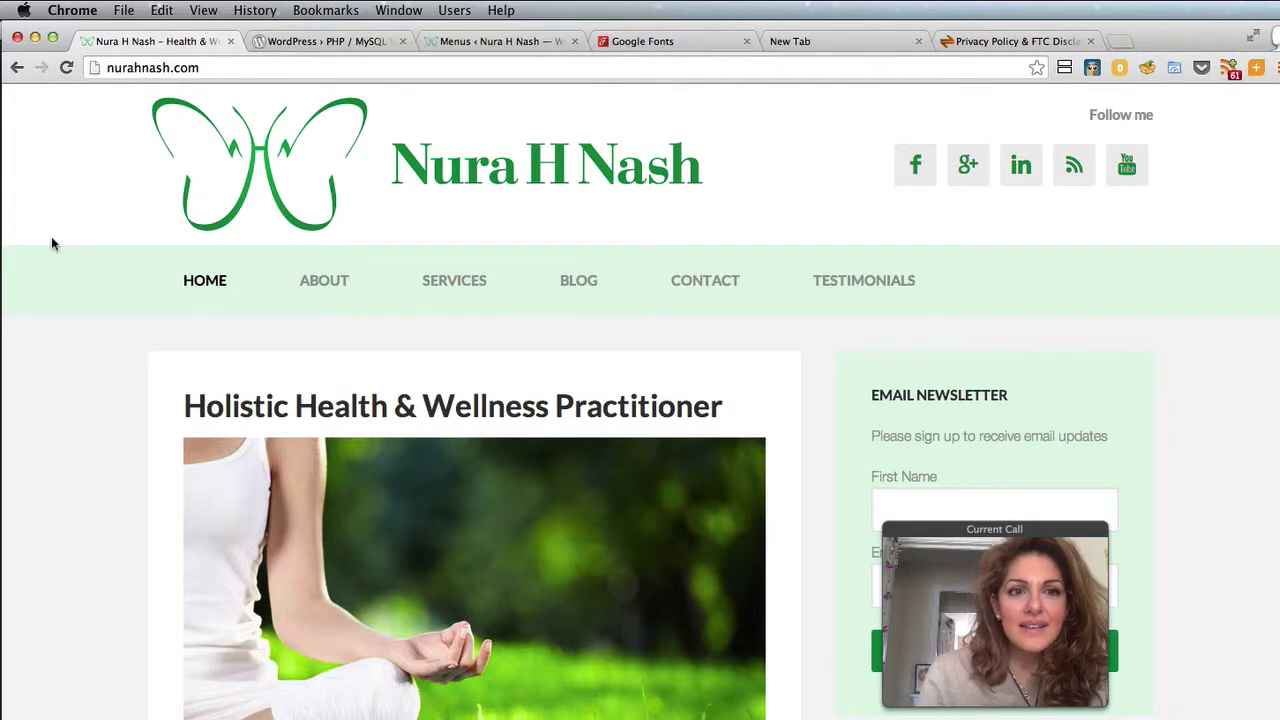
{"action": "left_click", "coordinate": [857, 284]}
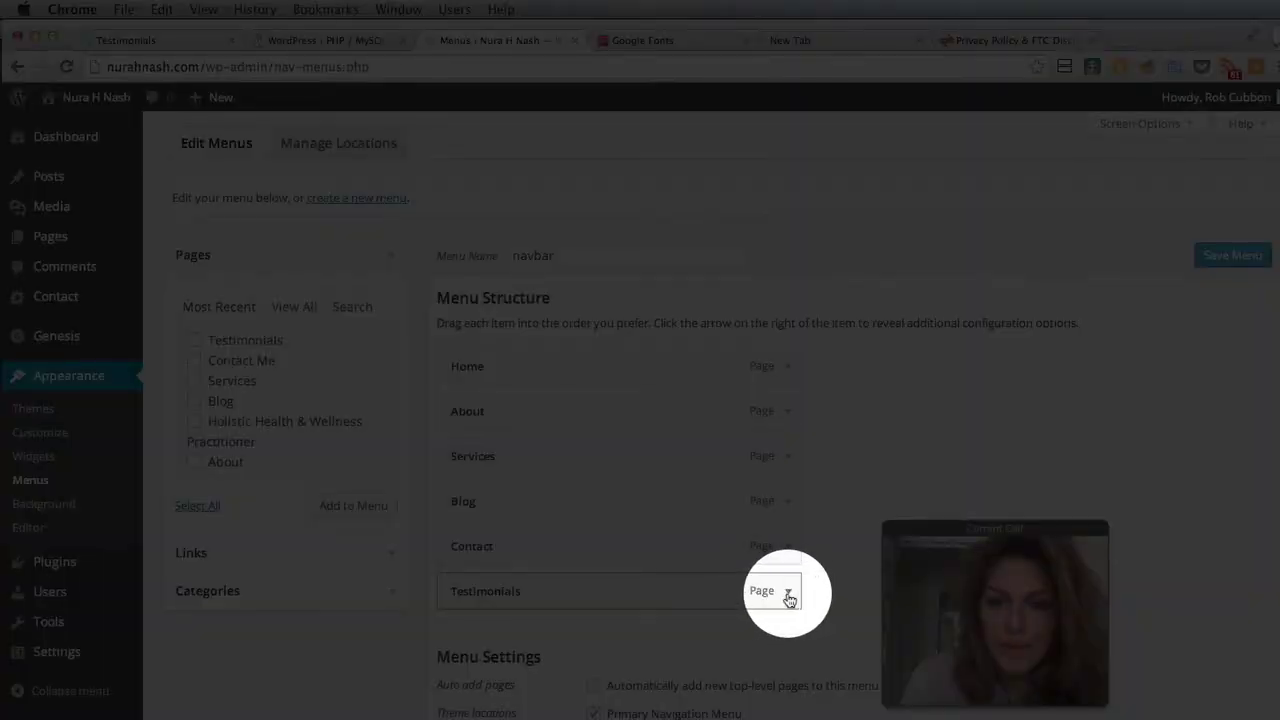
Inspect the Testimonials menu item's settings and compare with the live Testimonials page.
{"action": "left_click", "coordinate": [789, 594]}
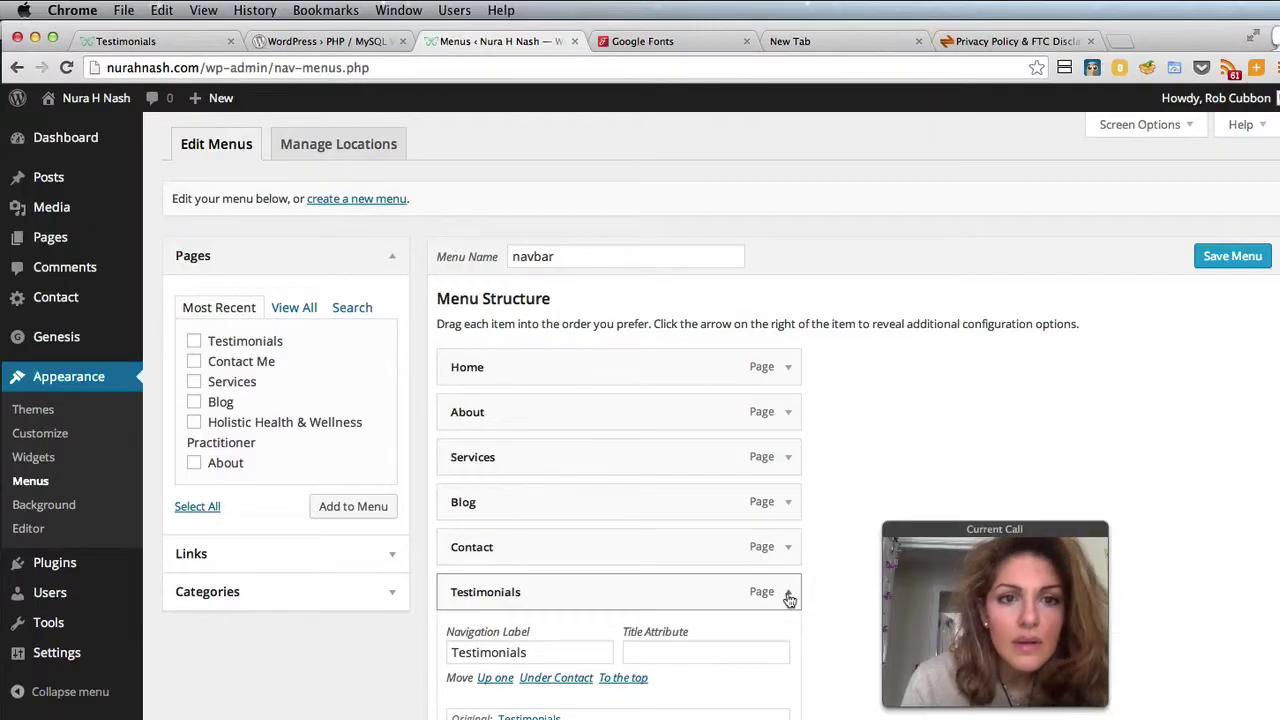
{"action": "scroll", "coordinate": [789, 600], "scroll_direction": "down", "scroll_amount": 5}
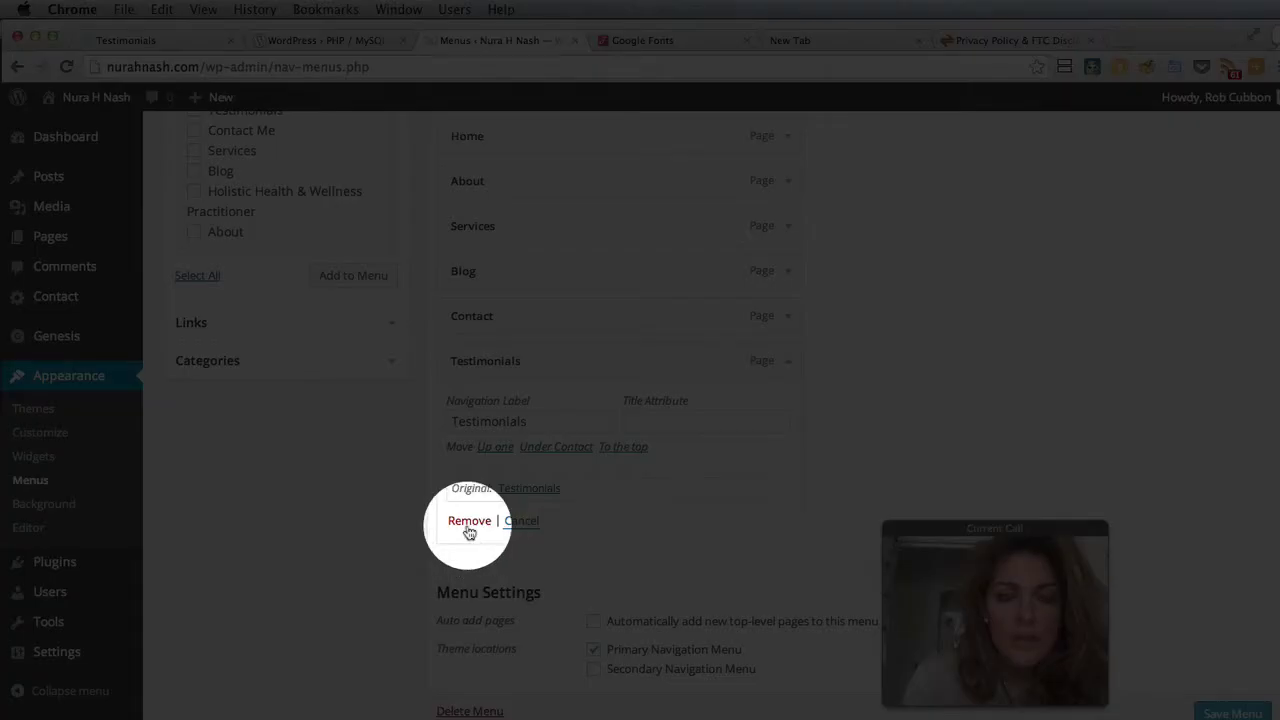
{"action": "scroll", "coordinate": [885, 367], "scroll_direction": "up", "scroll_amount": 3}
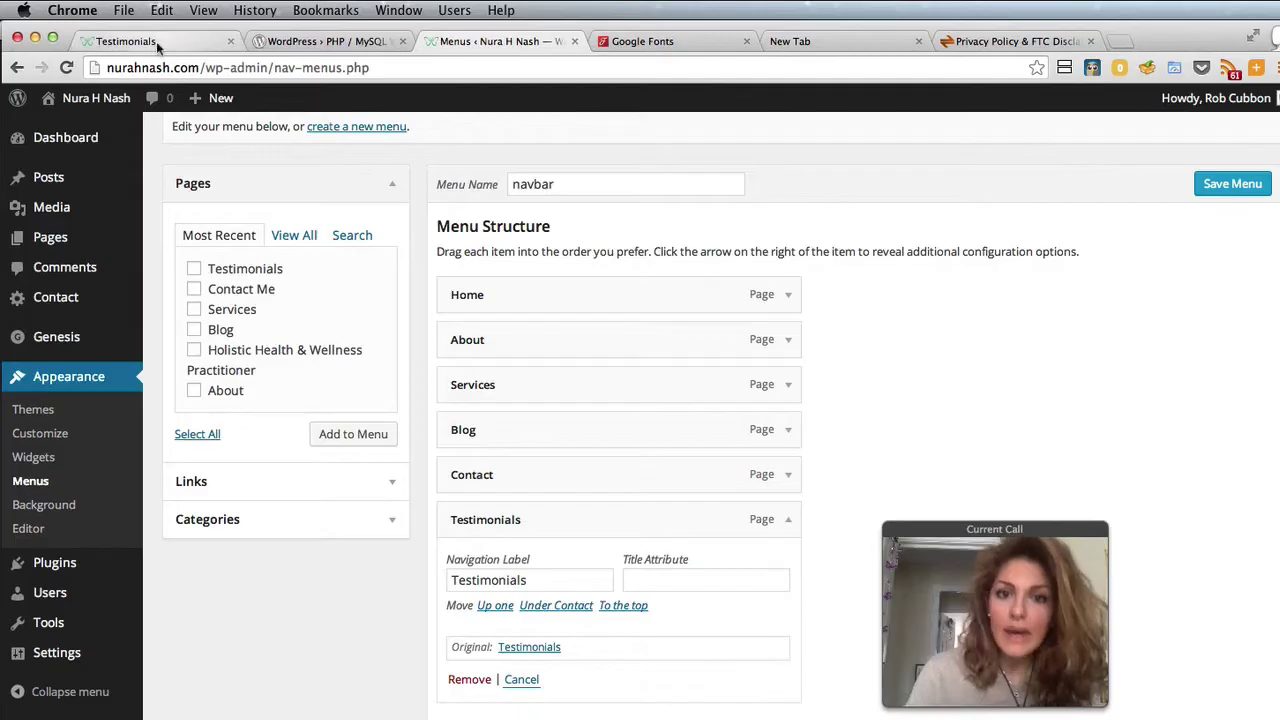
{"action": "left_click", "coordinate": [156, 44]}
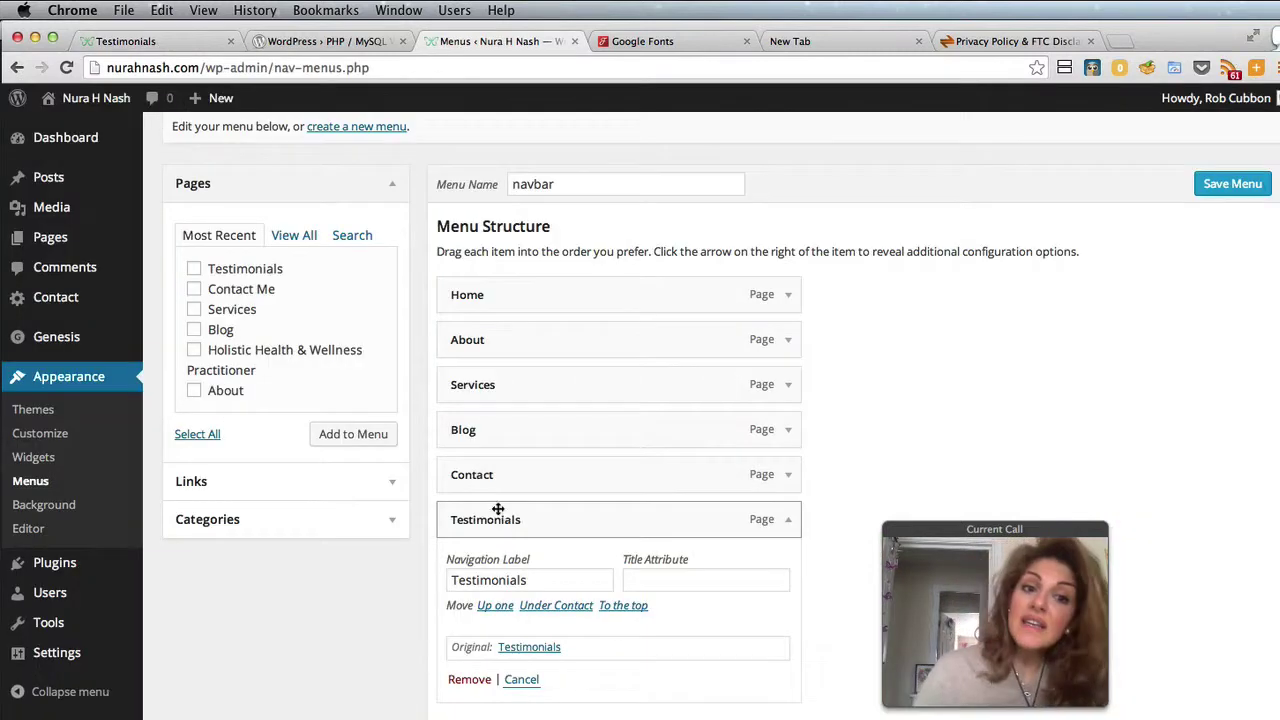
Drag Services under About as a sub item and save the navbar menu.
{"action": "left_click_drag", "start_coordinate": [580, 510], "coordinate": [530, 566]}
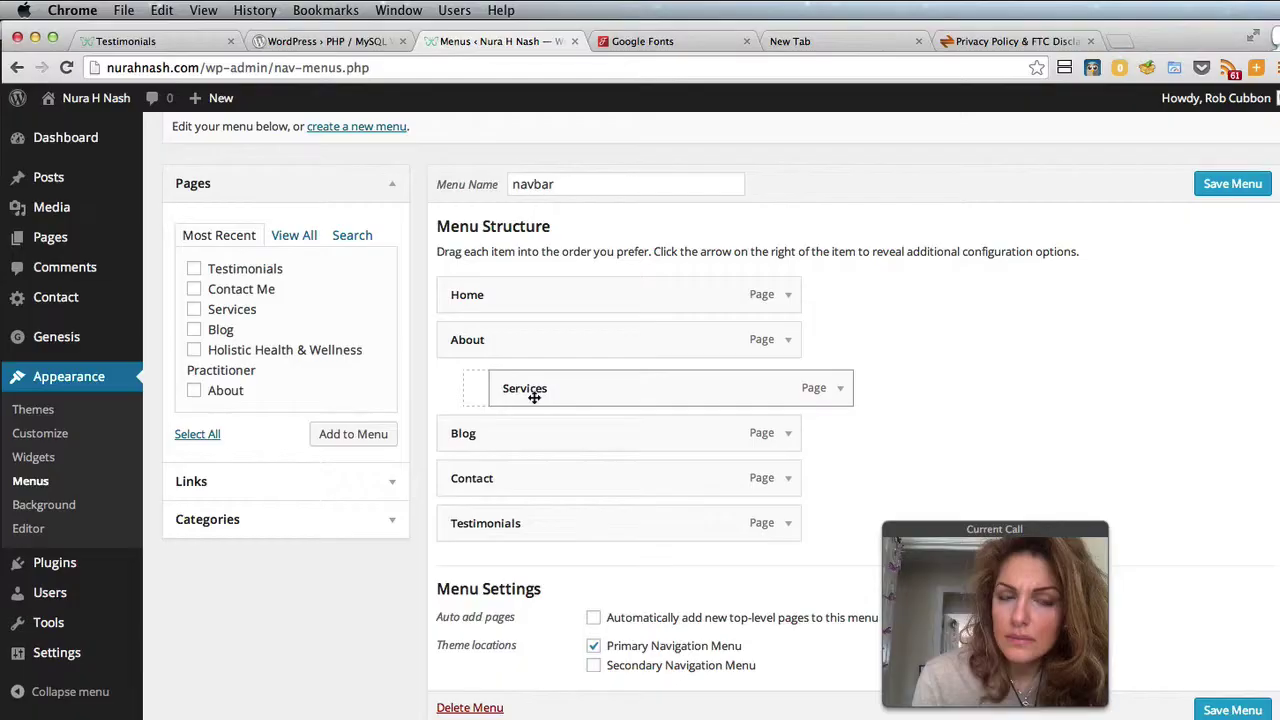
{"action": "left_click_drag", "start_coordinate": [531, 397], "coordinate": [527, 395]}
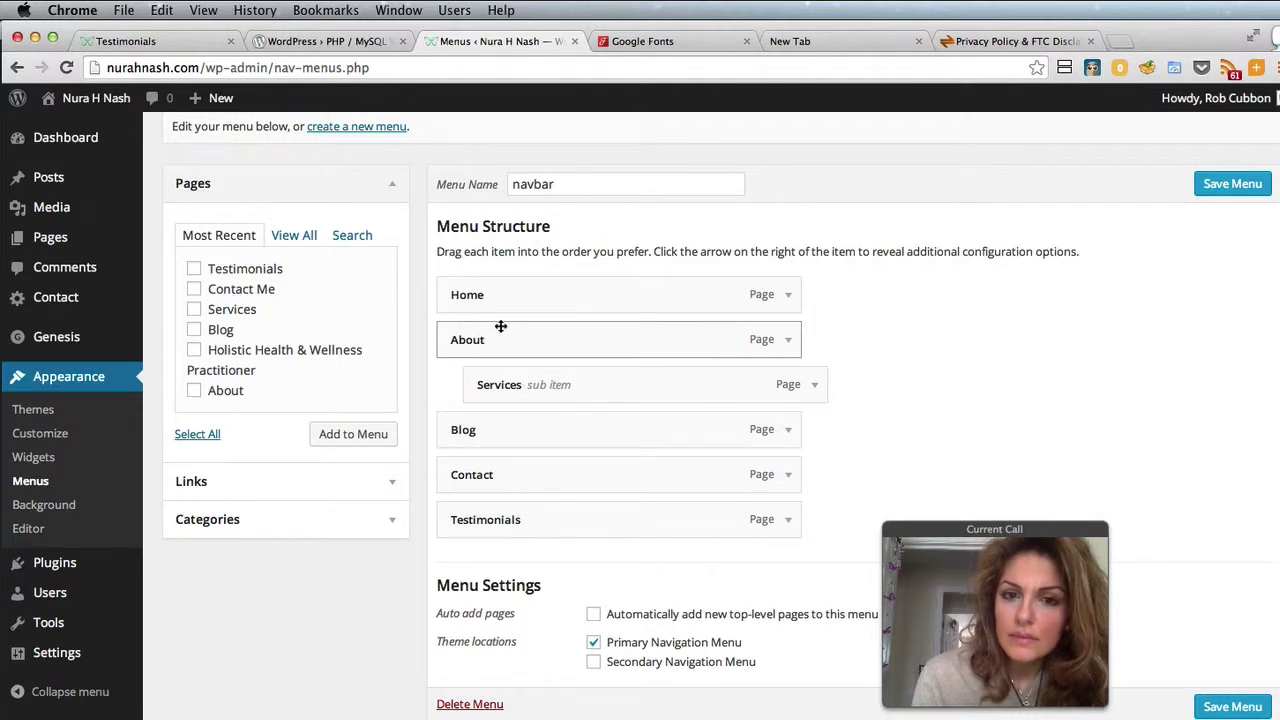
{"action": "left_click", "coordinate": [1240, 707]}
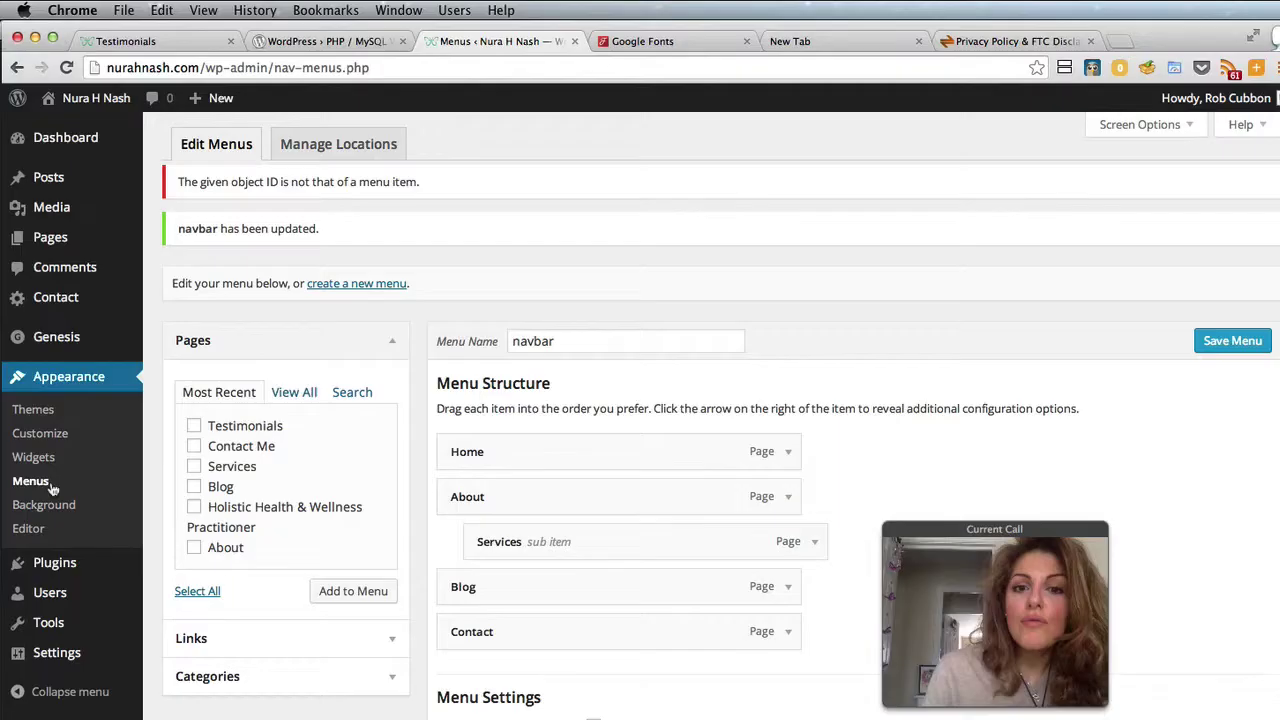
{"action": "left_click", "coordinate": [108, 41]}
{"action": "left_click", "coordinate": [65, 68]}
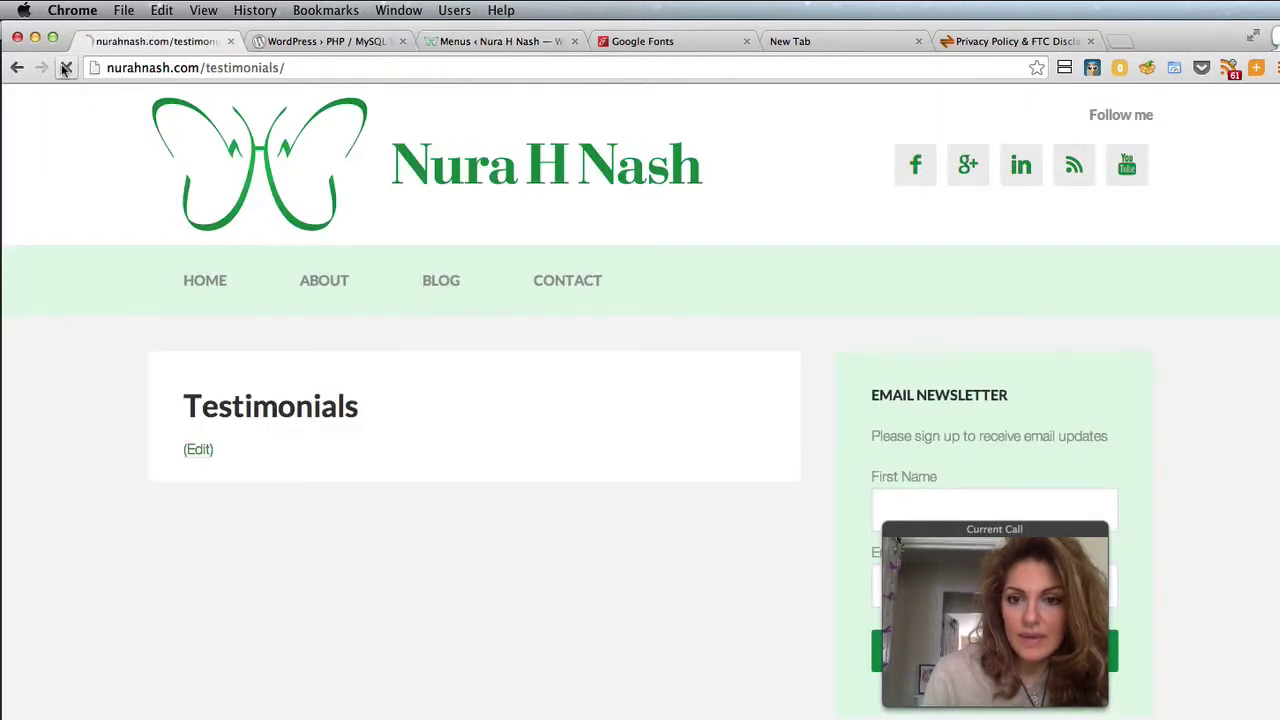
{"action": "left_click", "coordinate": [65, 68]}
{"action": "mouse_move", "coordinate": [309, 290]}
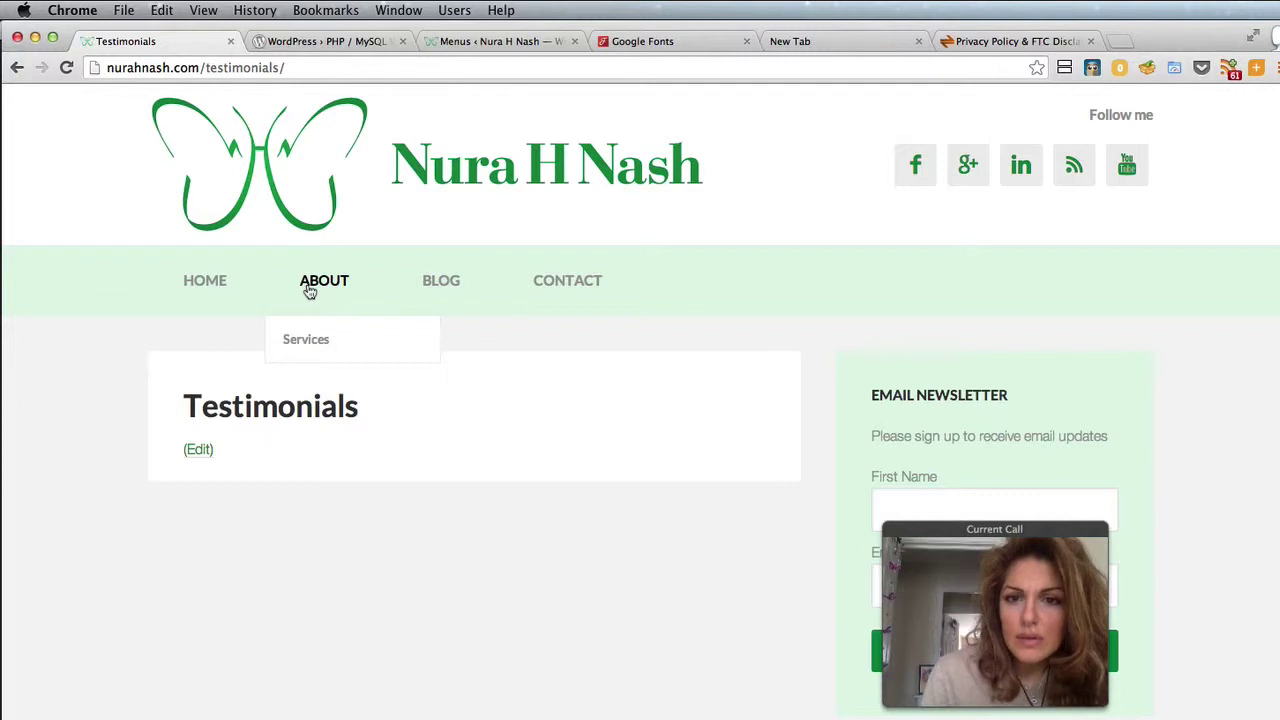
{"action": "left_click", "coordinate": [309, 290]}
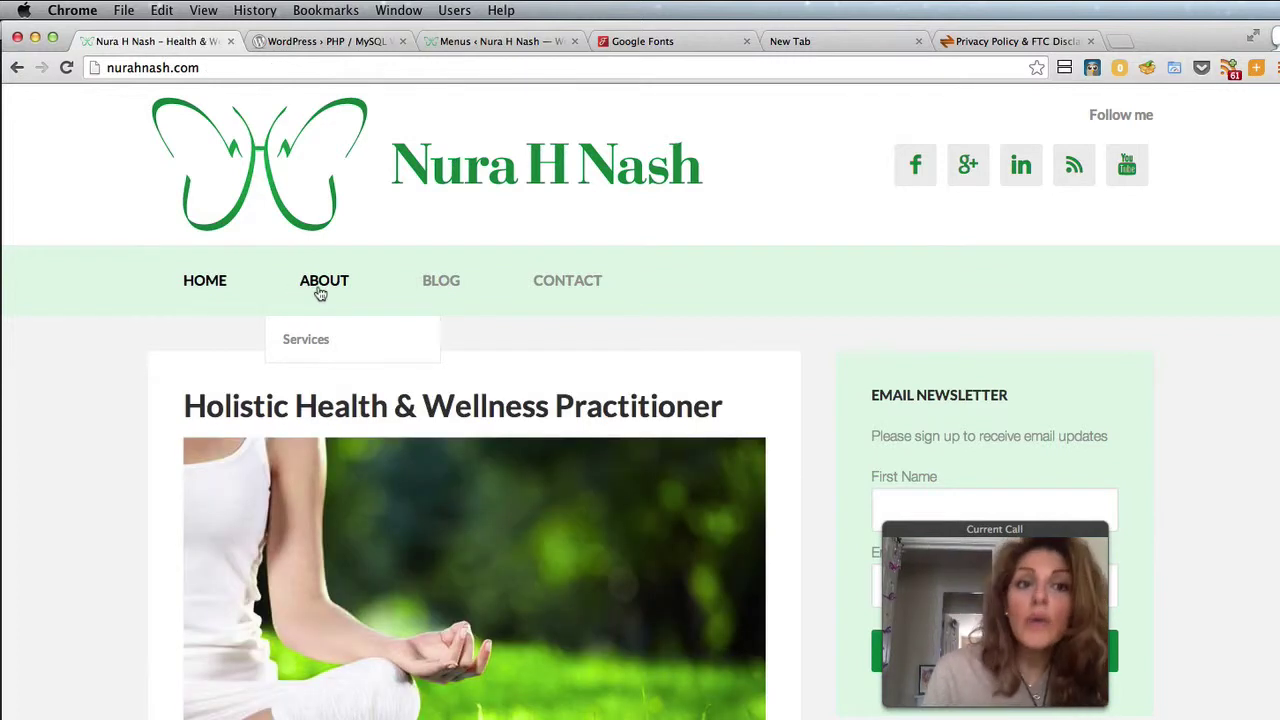
{"action": "left_click", "coordinate": [318, 343]}
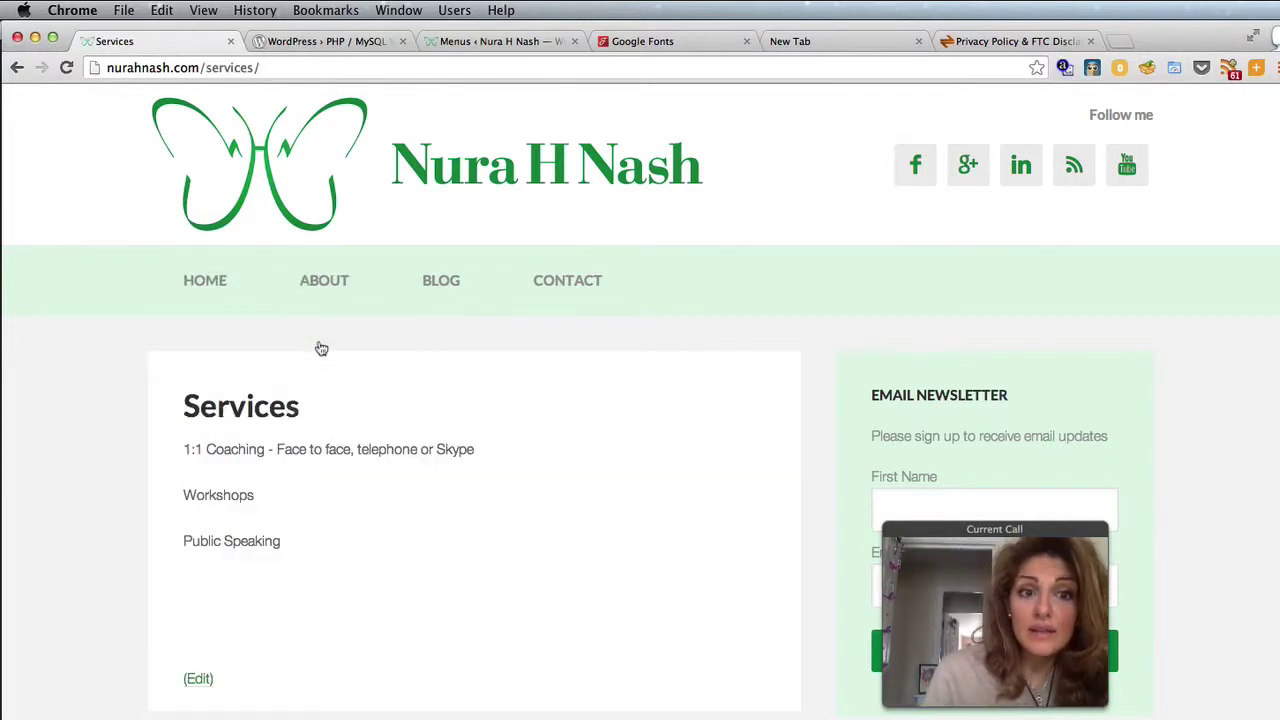
{"action": "mouse_move", "coordinate": [316, 280]}
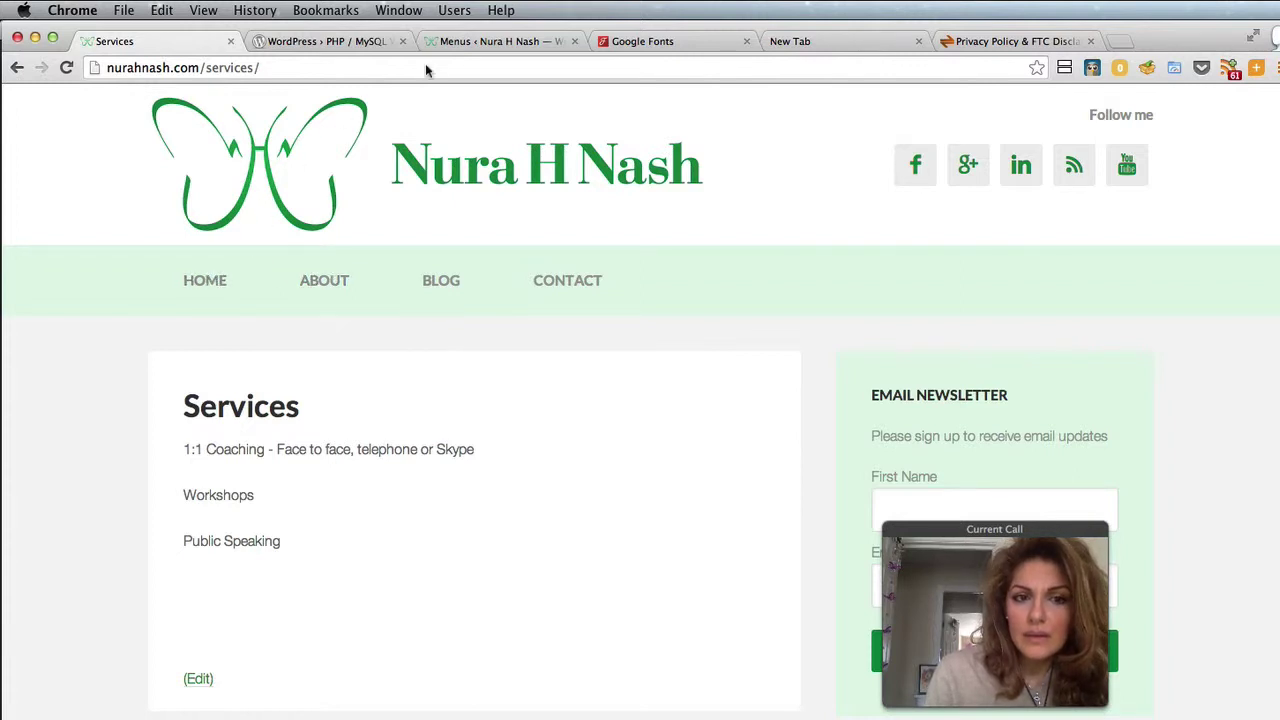
{"action": "left_click", "coordinate": [447, 43]}
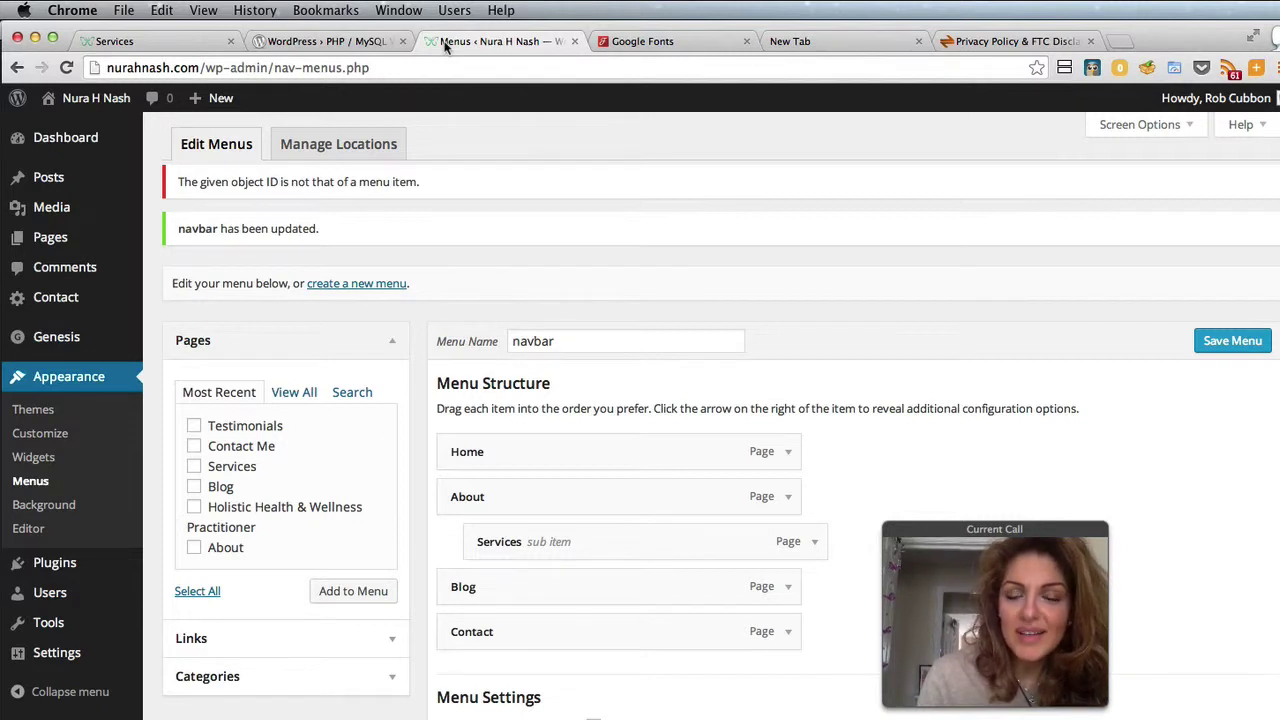
Check the Pages list for the new Qualifications page, revisit Menus, then view the live Services page.
{"action": "left_click", "coordinate": [50, 237]}
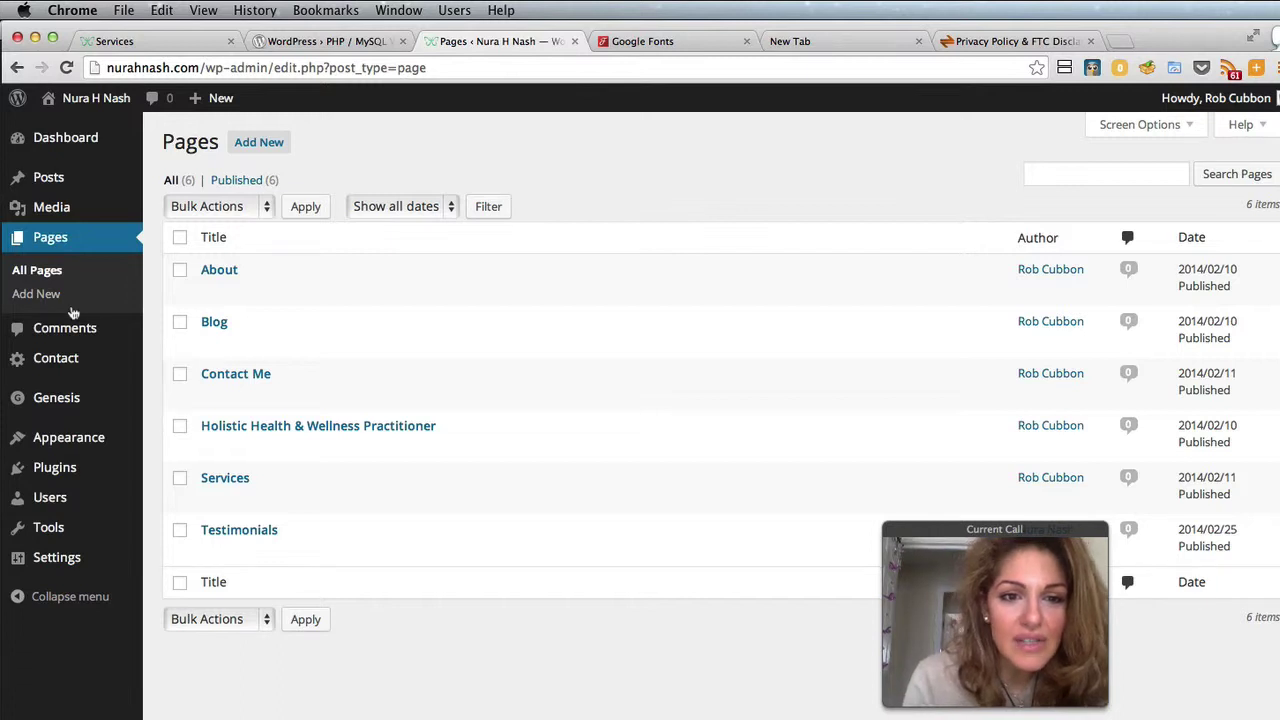
{"action": "mouse_move", "coordinate": [60, 440]}
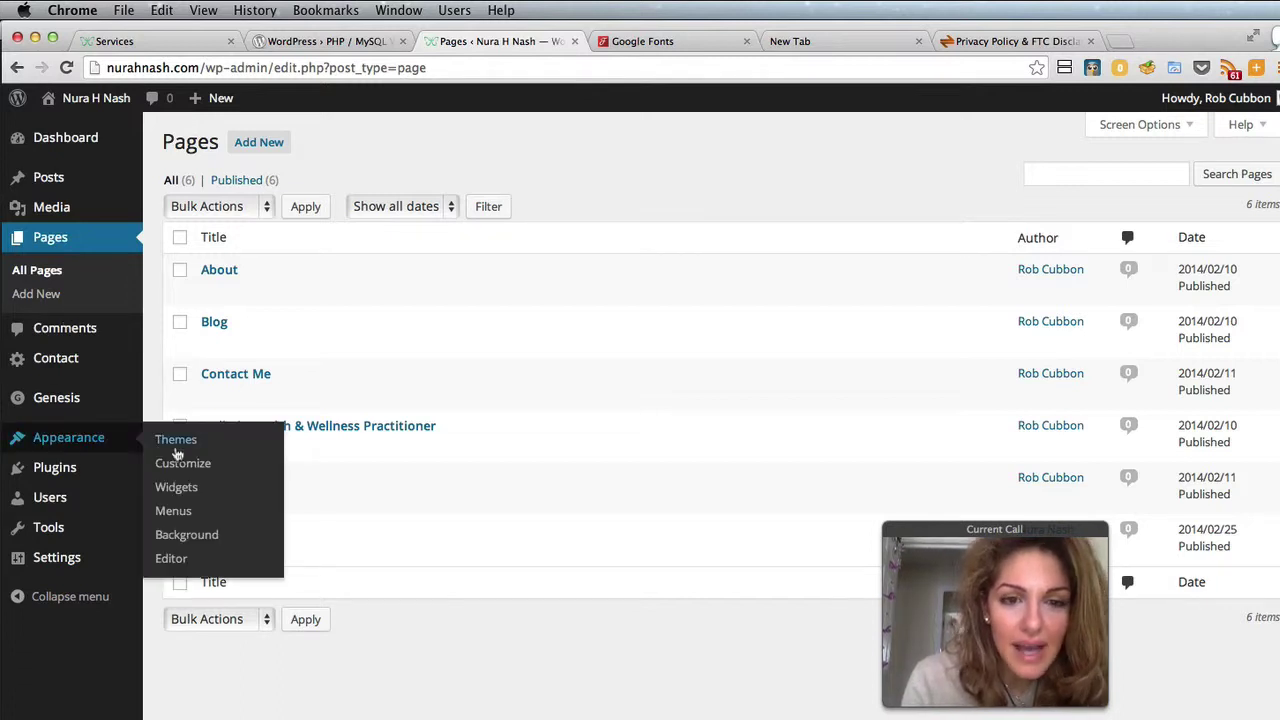
{"action": "left_click", "coordinate": [162, 511]}
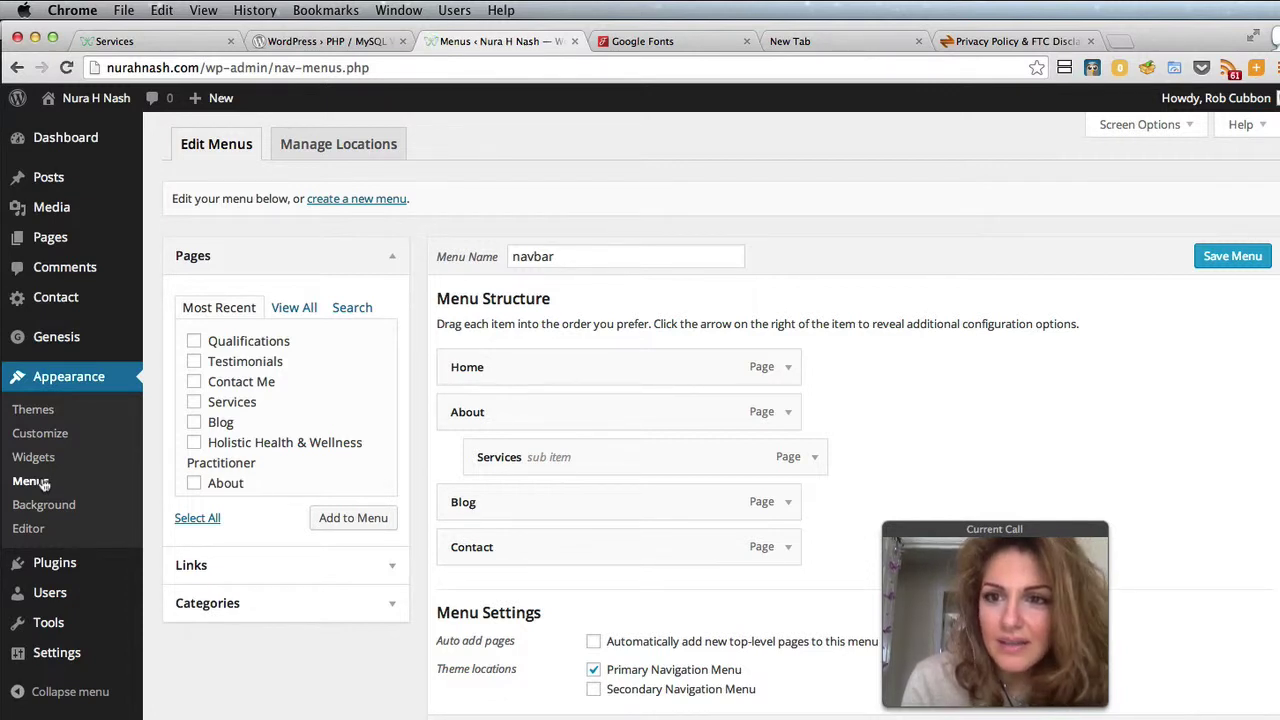
{"action": "left_click", "coordinate": [109, 41]}
Reload the live Services page to verify the menu, then return to the navbar menu editor.
{"action": "left_click", "coordinate": [67, 67]}
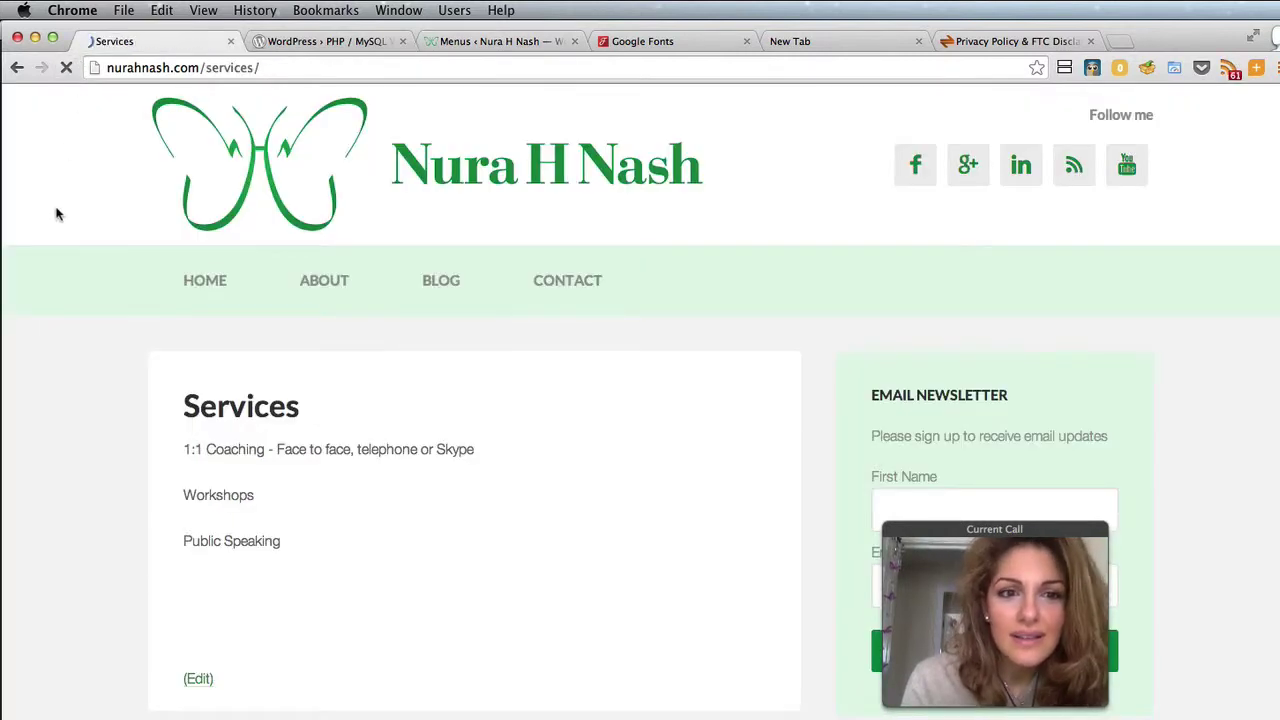
{"action": "mouse_move", "coordinate": [323, 285]}
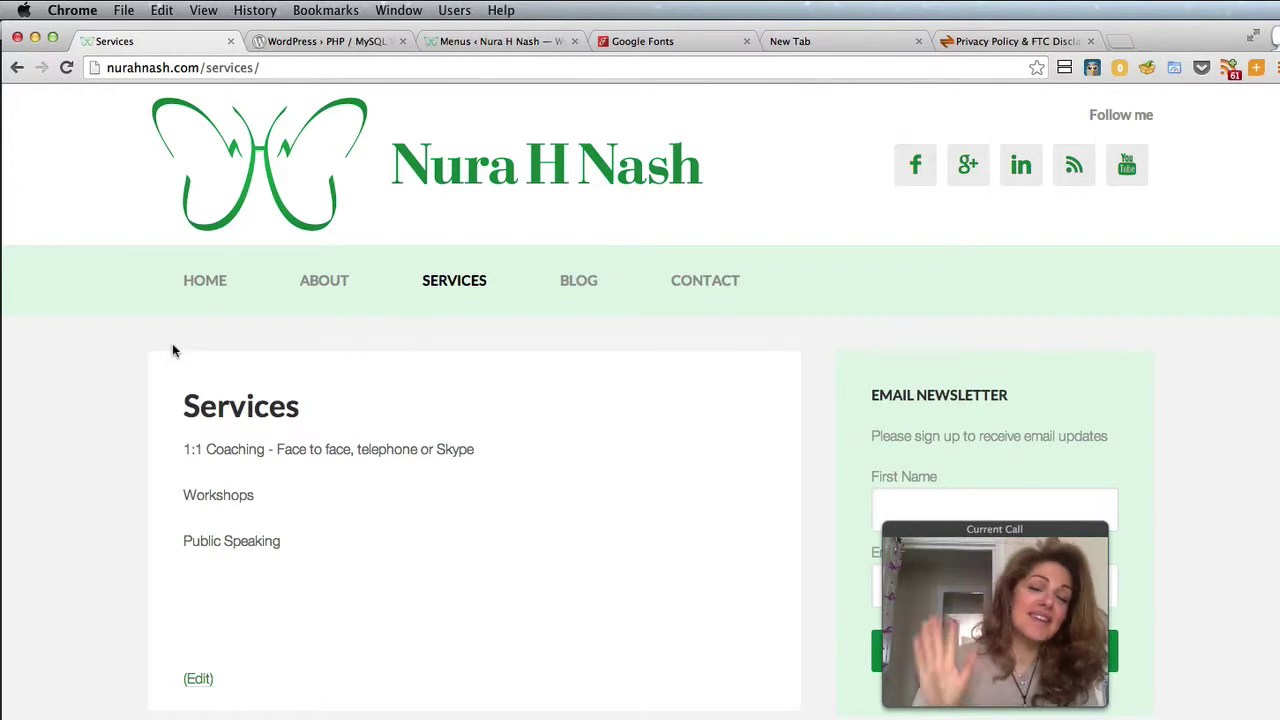
{"action": "left_click", "coordinate": [447, 42]}
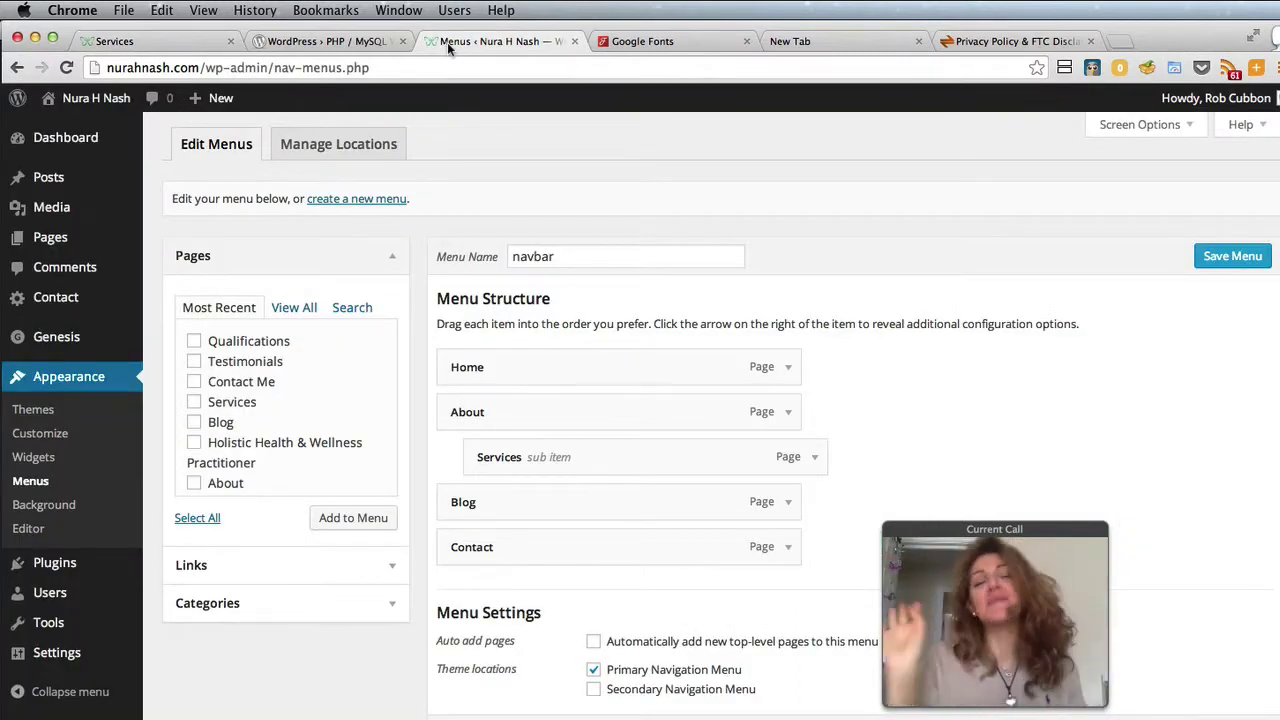